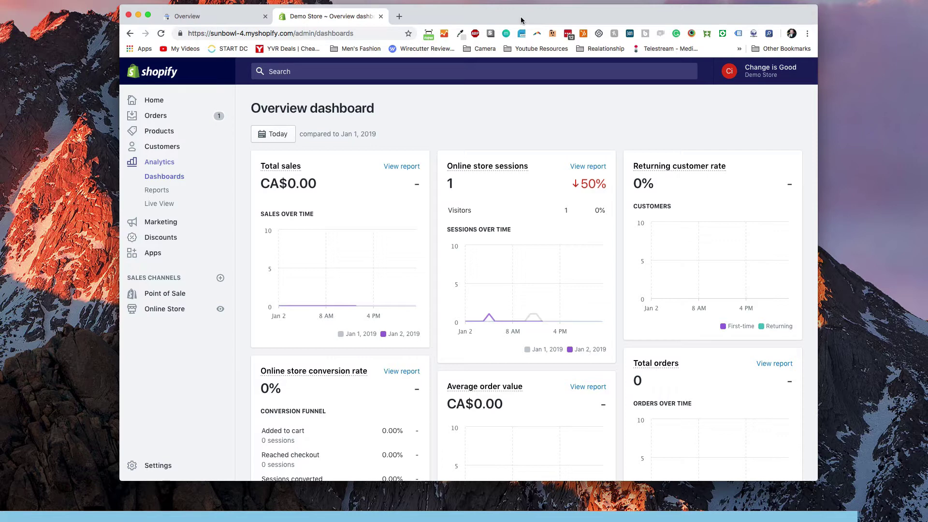
Leave the Overview report and load google.com/webmaster in the same browser tab
left_click(213, 16)
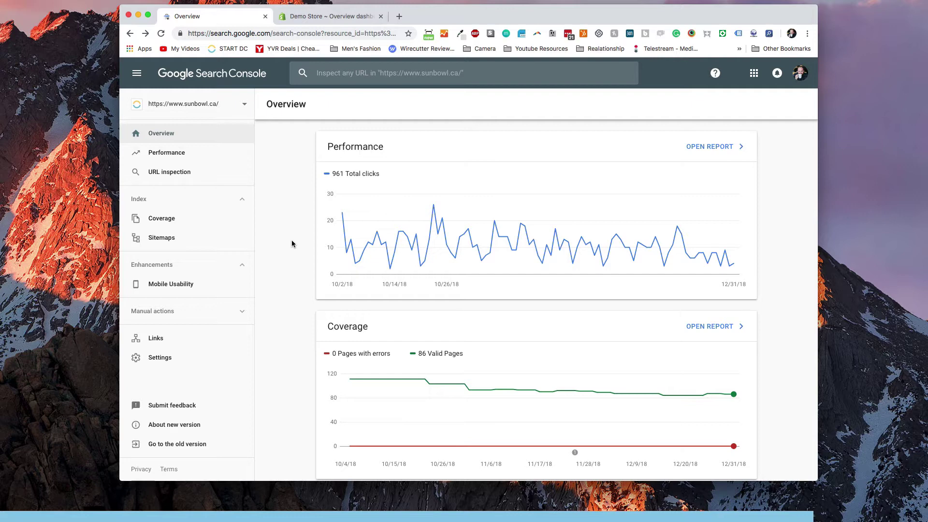
left_click(294, 33)
type("gogole")
key("BackSpace")
key("BackSpace")
key("BackSpace")
key("BackSpace")
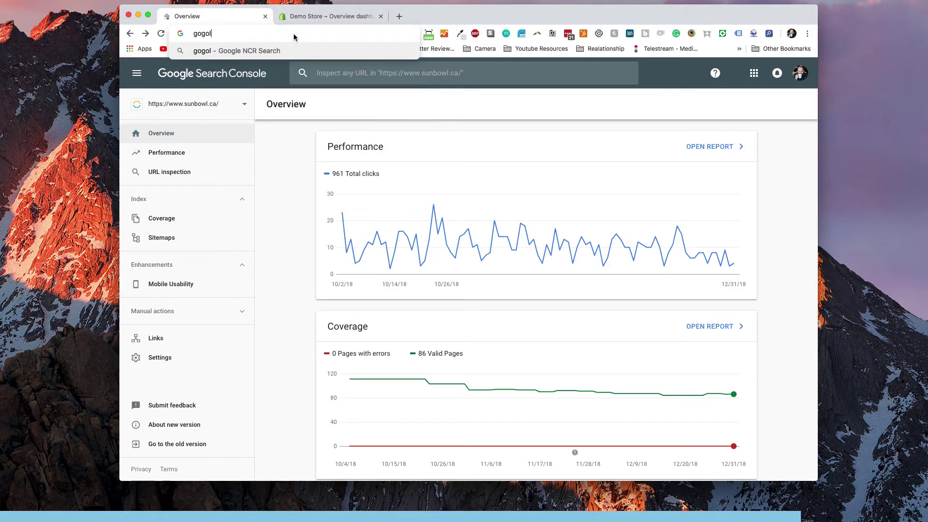
type("ogle.com/webb")
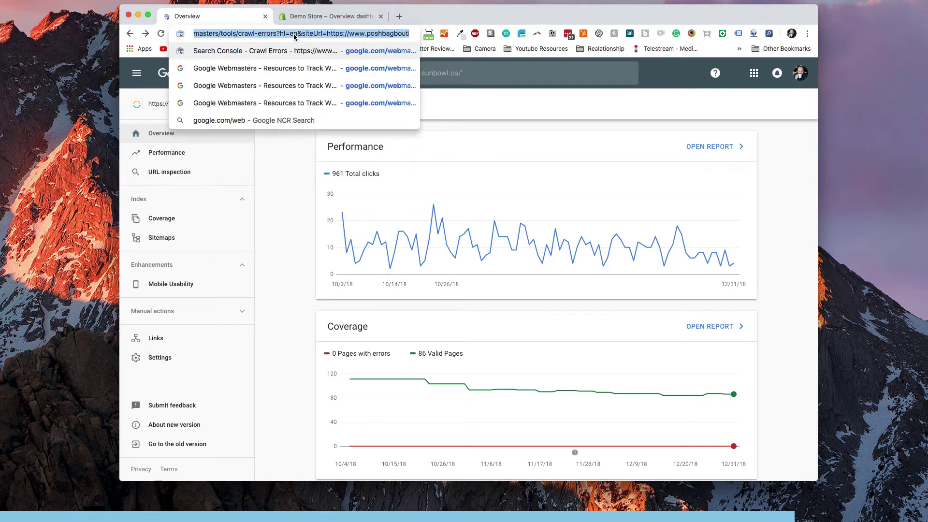
key("BackSpace")
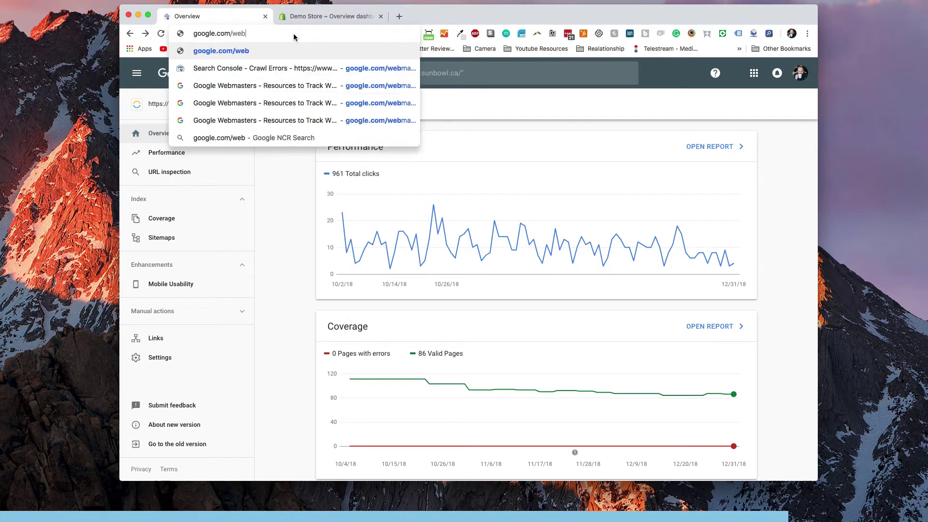
type("master")
key("Return")
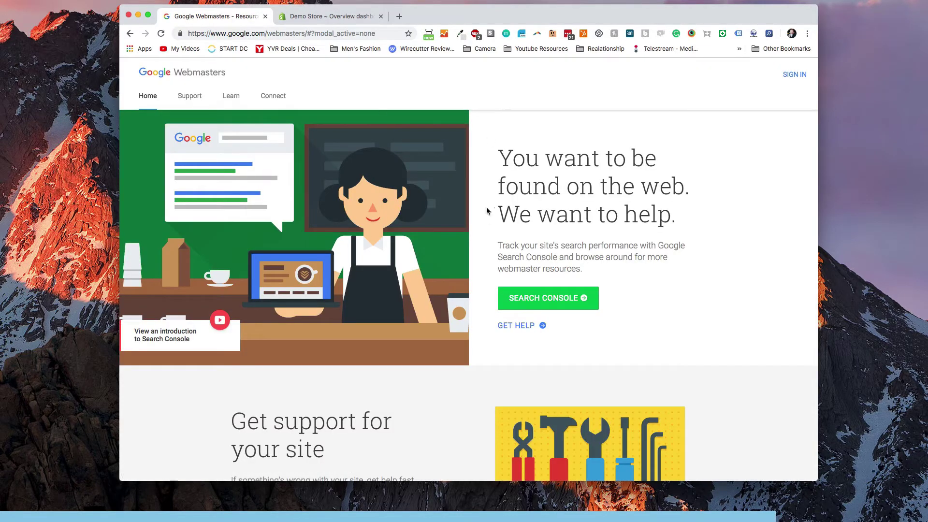
left_click(799, 86)
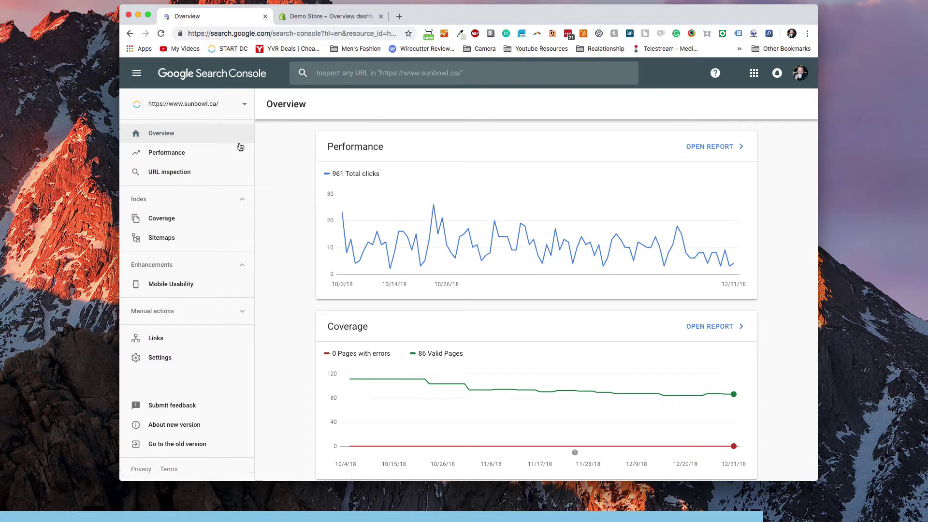
left_click(244, 104)
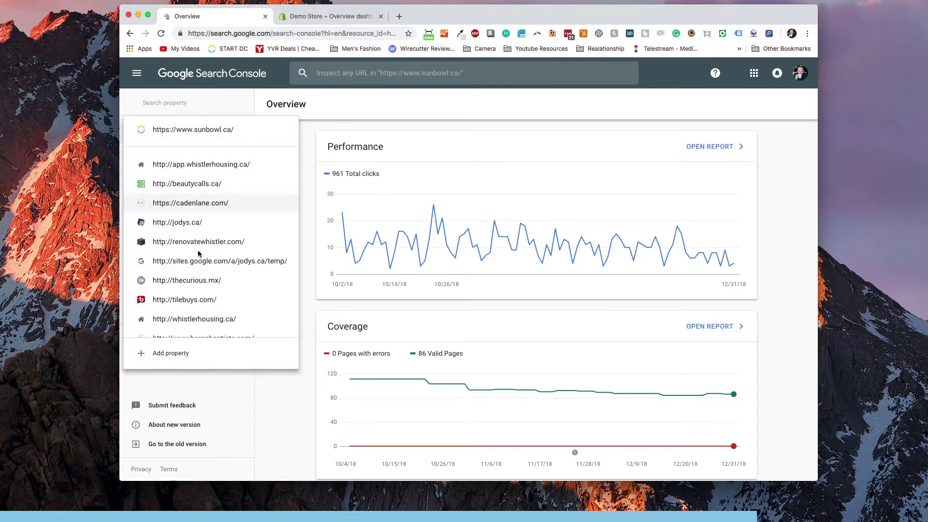
left_click(167, 353)
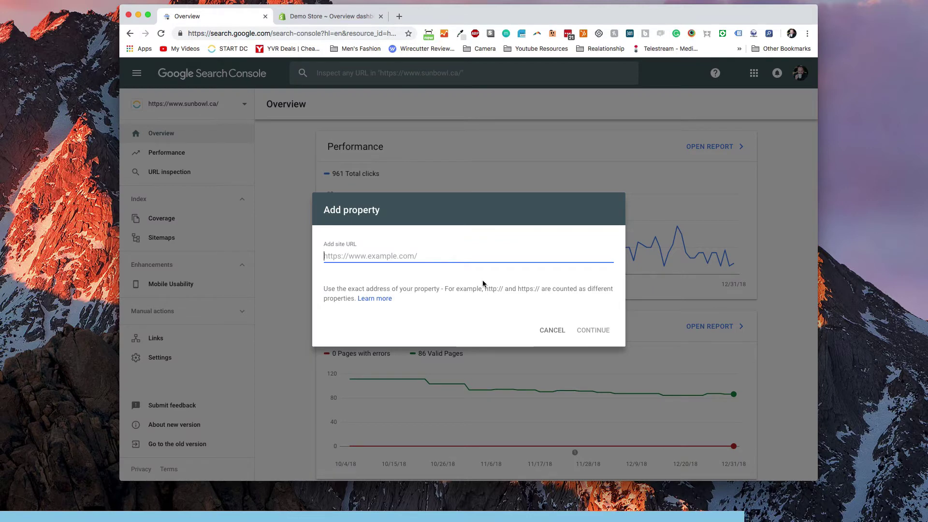
type("https:")
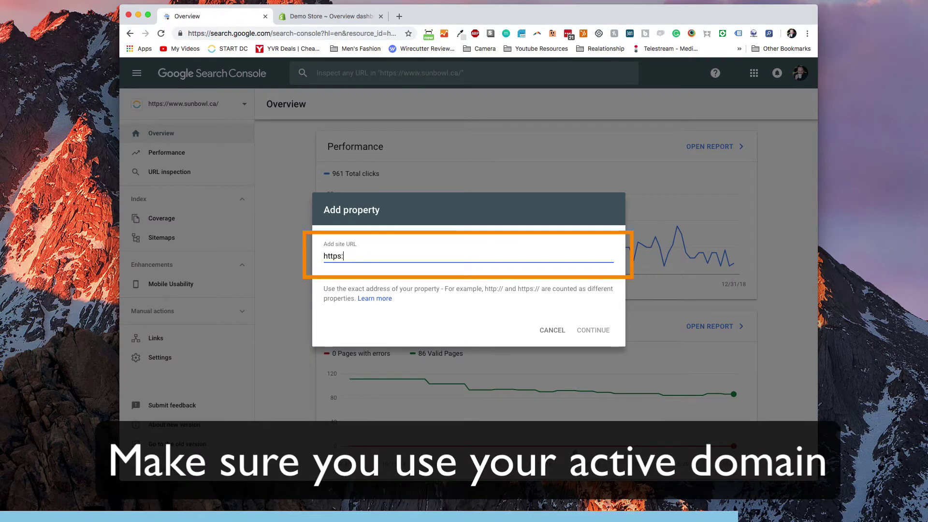
type("//sunbow")
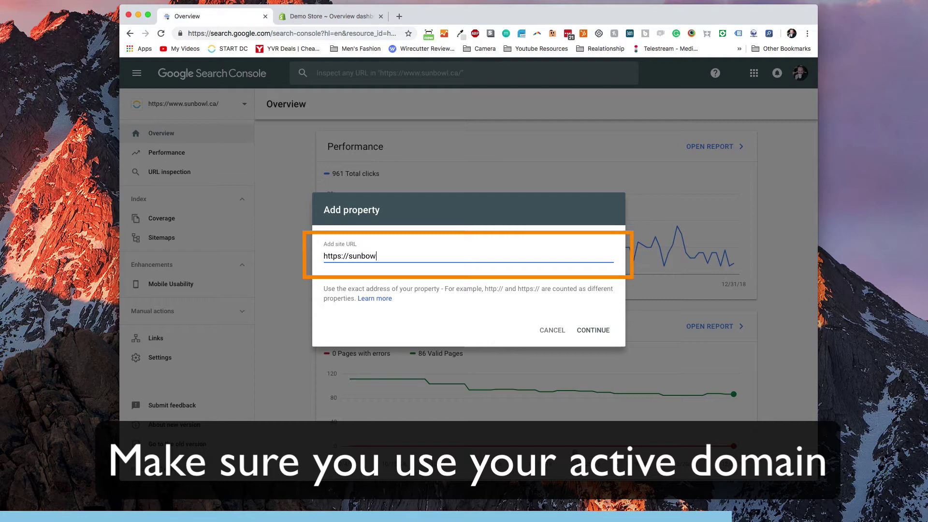
type("l-4.mys")
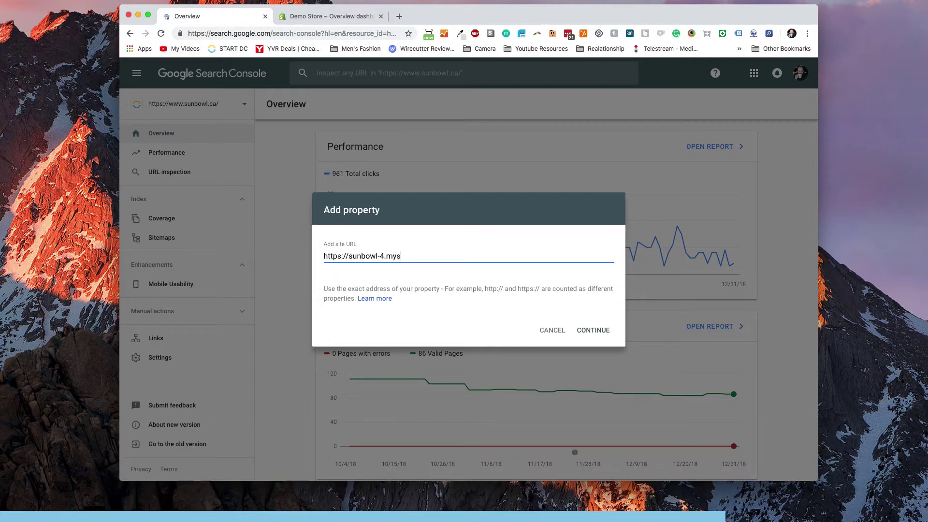
type("hopify.com")
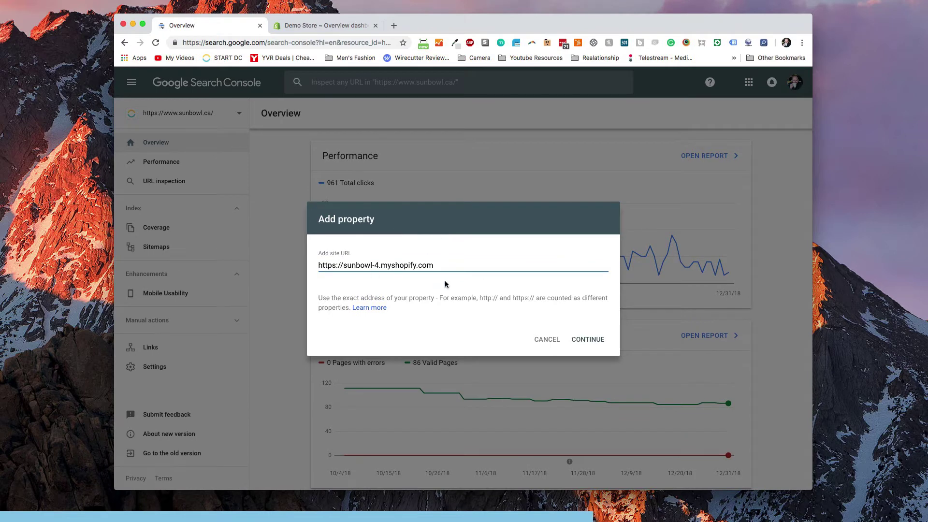
Submit the store URL, then select the HTML tag method's google-site-verification meta tag
left_click(587, 339)
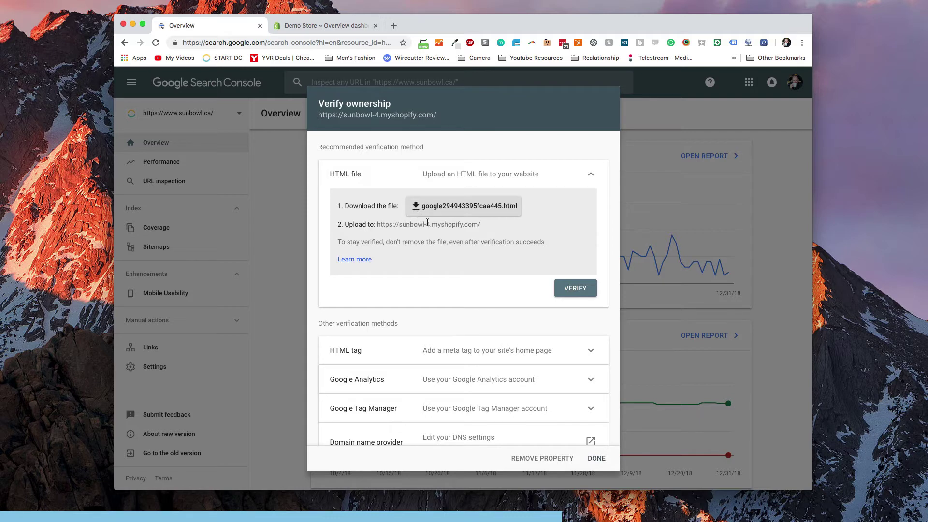
left_click(590, 179)
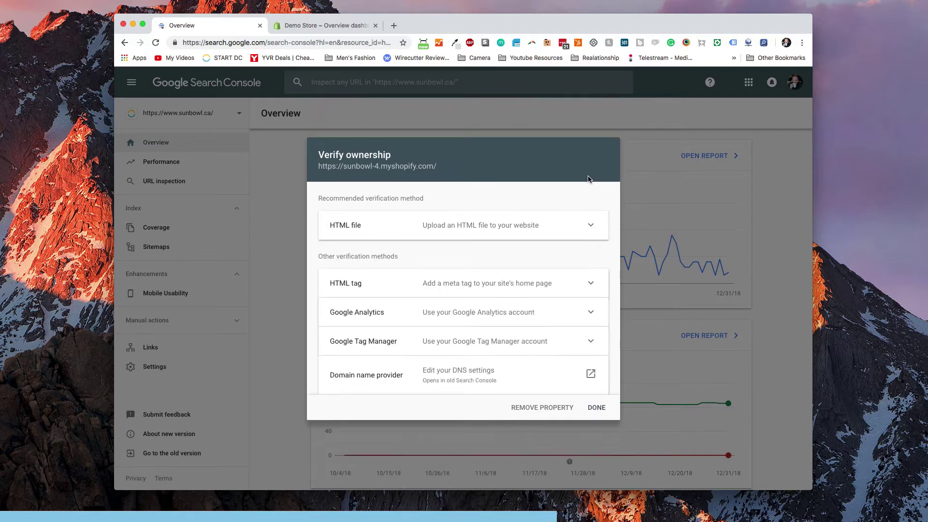
left_click(588, 285)
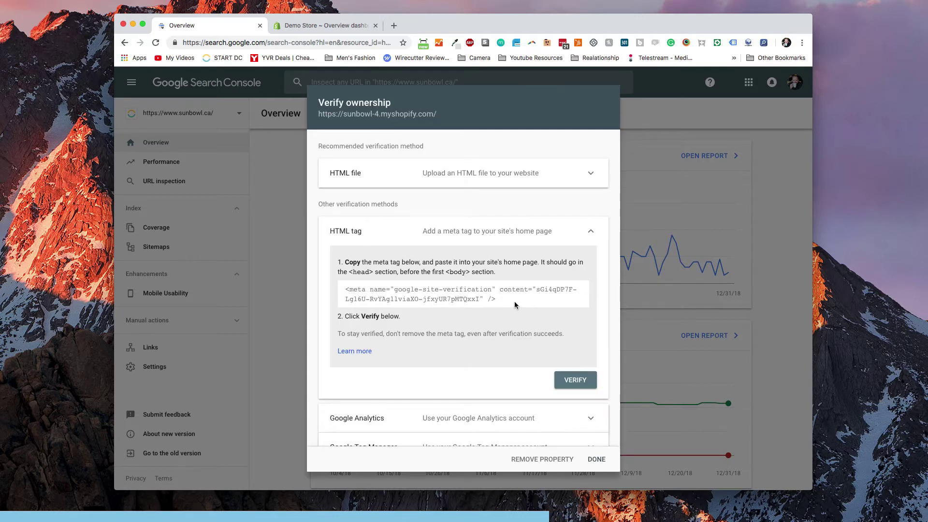
left_click_drag(514, 305, 364, 286)
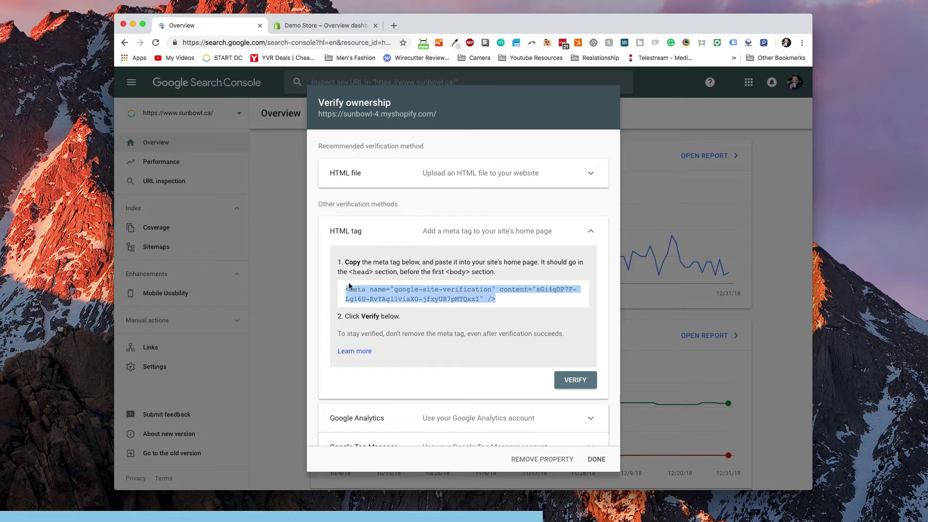
In Shopify's Online Store > Themes, choose Actions > Edit code on the Pipeline 3.0 theme
left_click(349, 27)
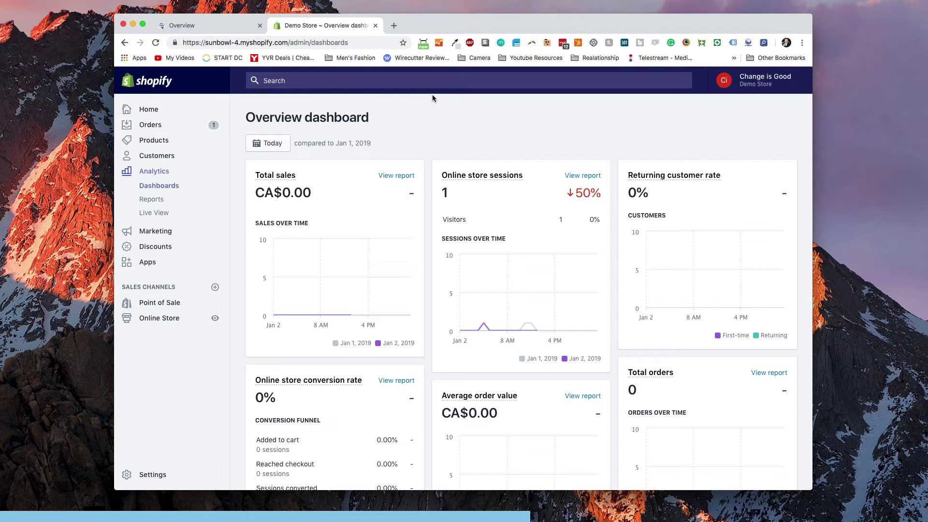
left_click(207, 325)
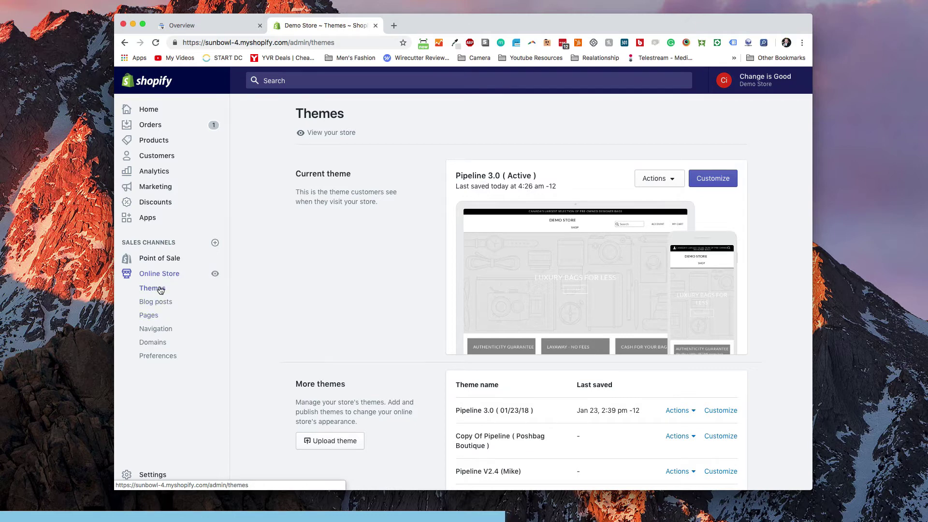
left_click(661, 188)
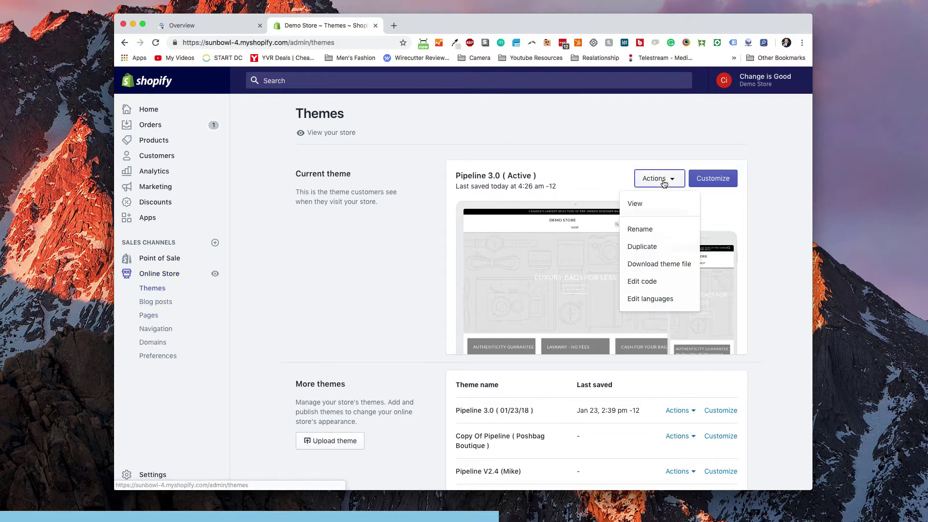
left_click(650, 289)
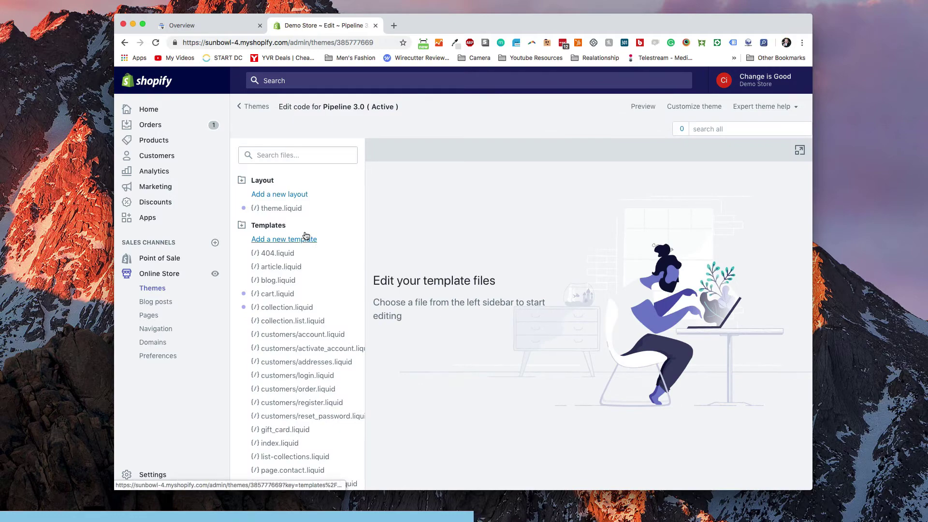
Paste the verification meta tag on empty line 26 of theme.liquid's head section
left_click(289, 213)
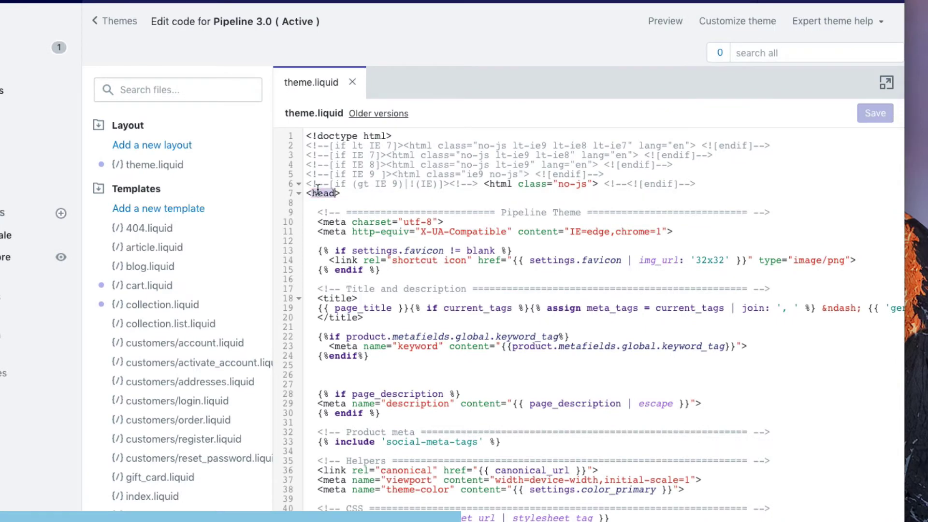
scroll(417, 244, "down", 2)
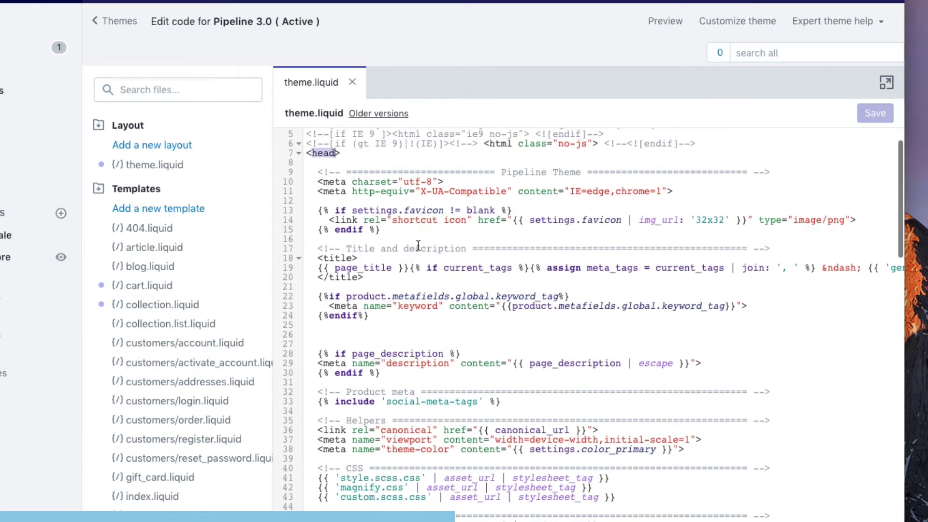
left_click(347, 334)
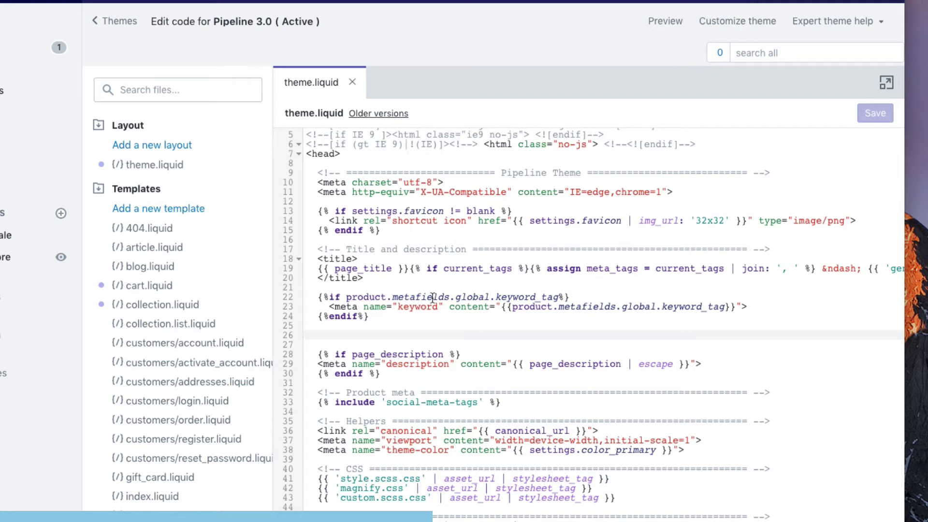
type("<meta name=\"google-site-verification\" content=\"sGi4qDP7F-Lg16U-RvYAg1lviaXO-jfxyUR7pMTQxxI\" />")
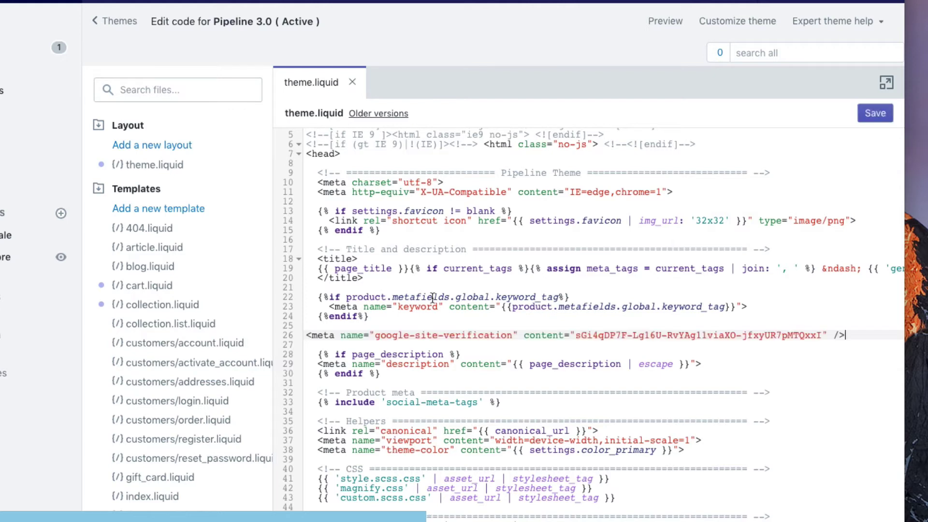
Indent the pasted meta tag line to match the others and save theme.liquid
left_click(307, 335, "shift")
key("Tab")
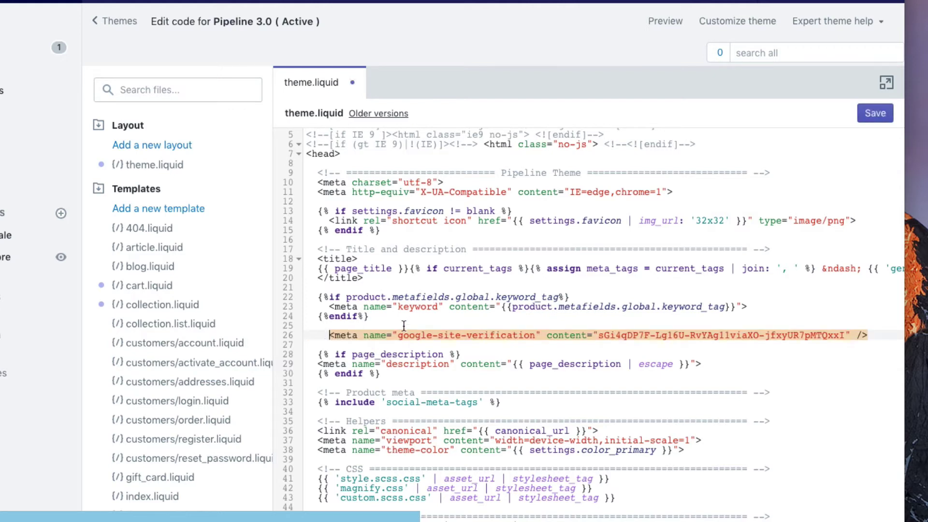
key("shift+Tab")
key("Tab")
left_click(437, 324)
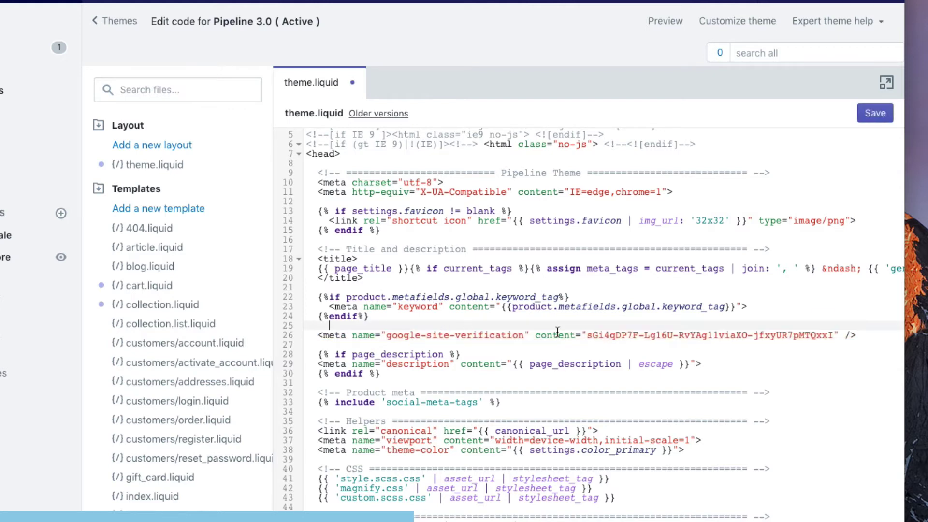
left_click(873, 113)
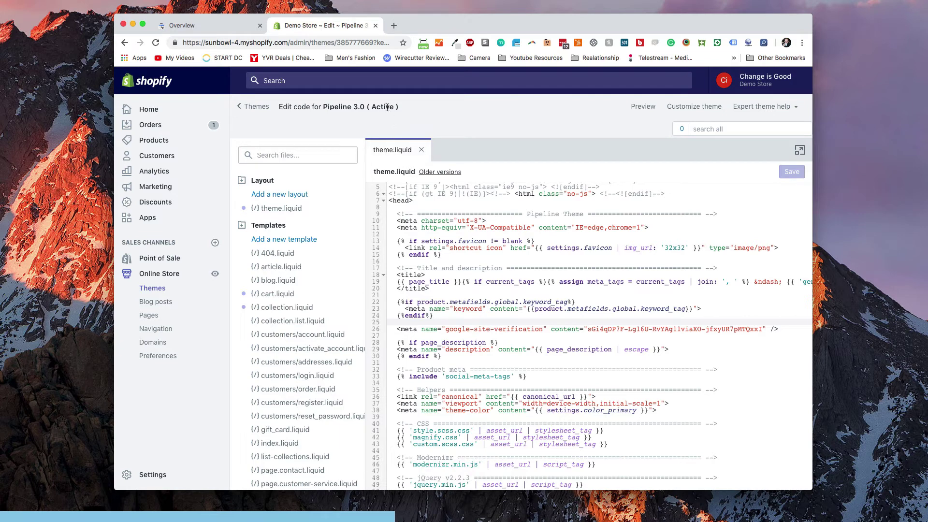
Verify ownership of sunbowl-4.myshopify.com via the HTML tag and go to the new property
left_click(229, 29)
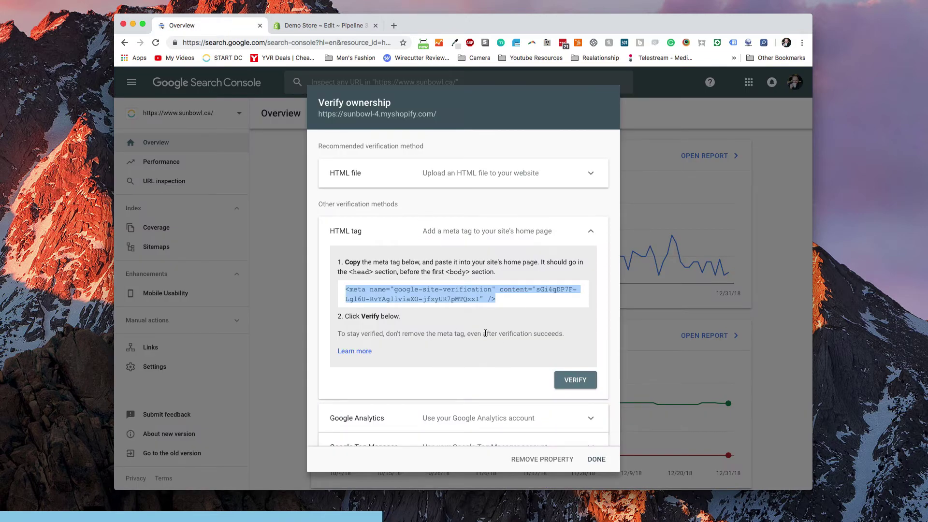
left_click(583, 386)
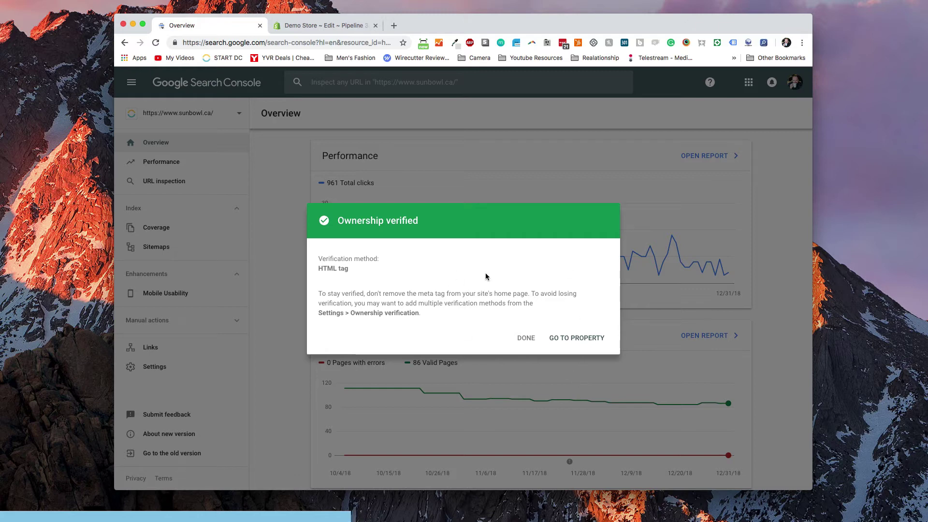
left_click(574, 339)
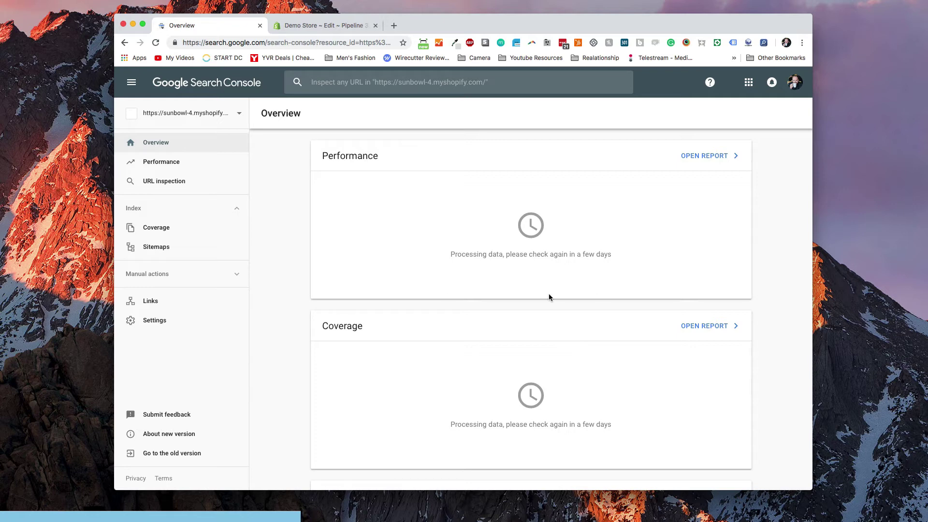
left_click(238, 113)
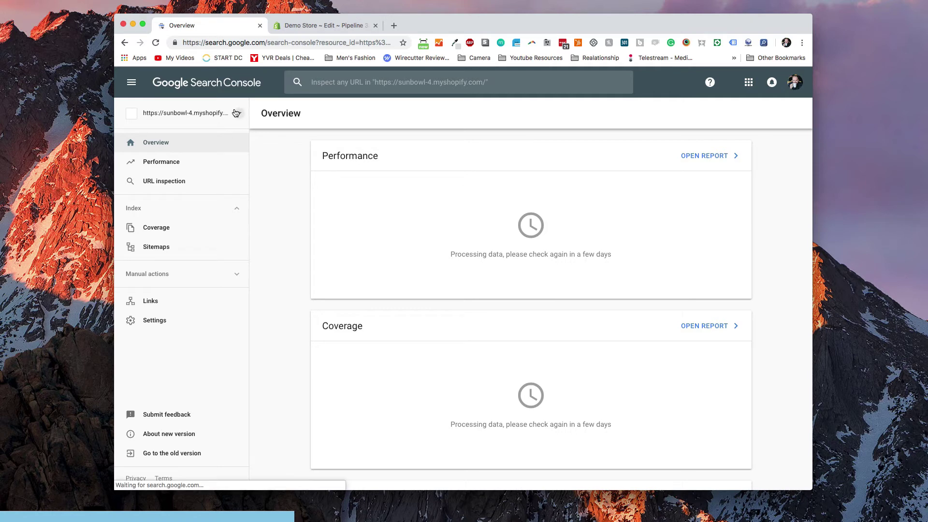
scroll(242, 236, "down", 10)
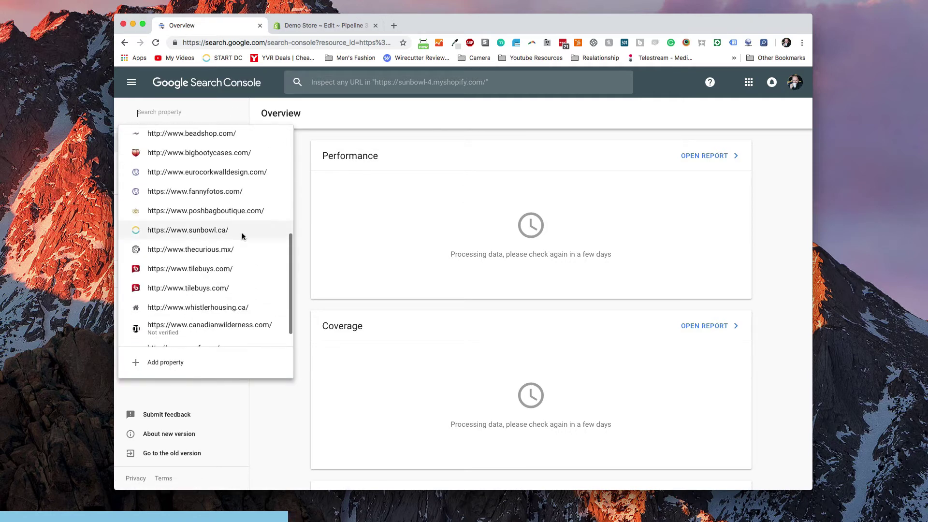
left_click(216, 230)
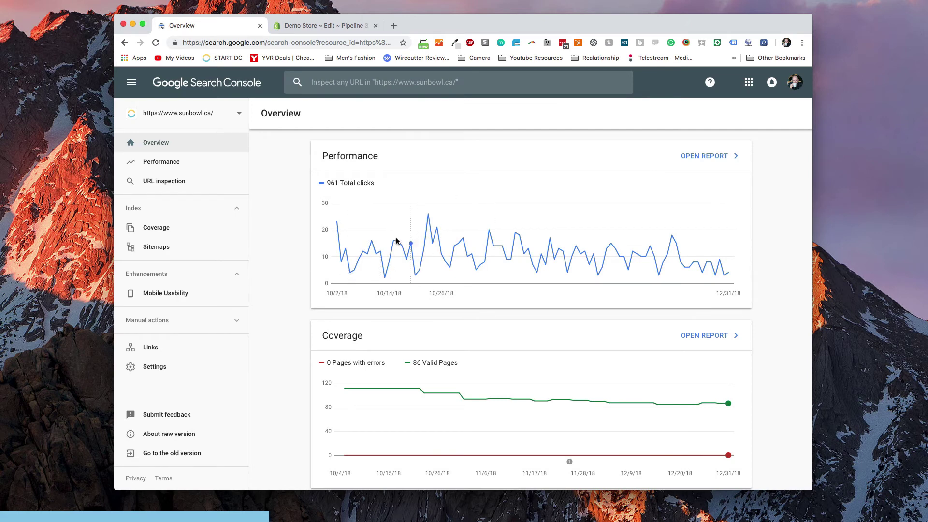
scroll(543, 268, "down", 5)
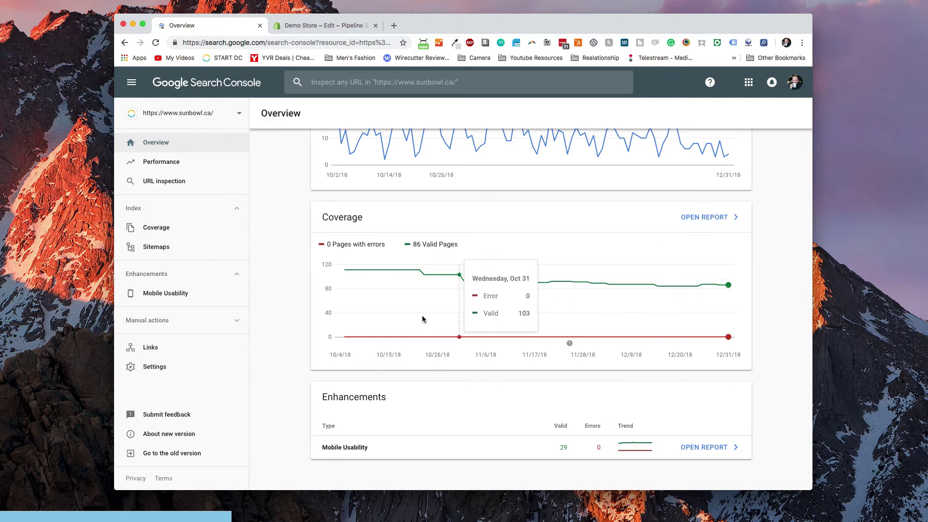
Open sunbowl.ca's Mobile Usability report, toggle the Valid card, and view the Details table
left_click(224, 297)
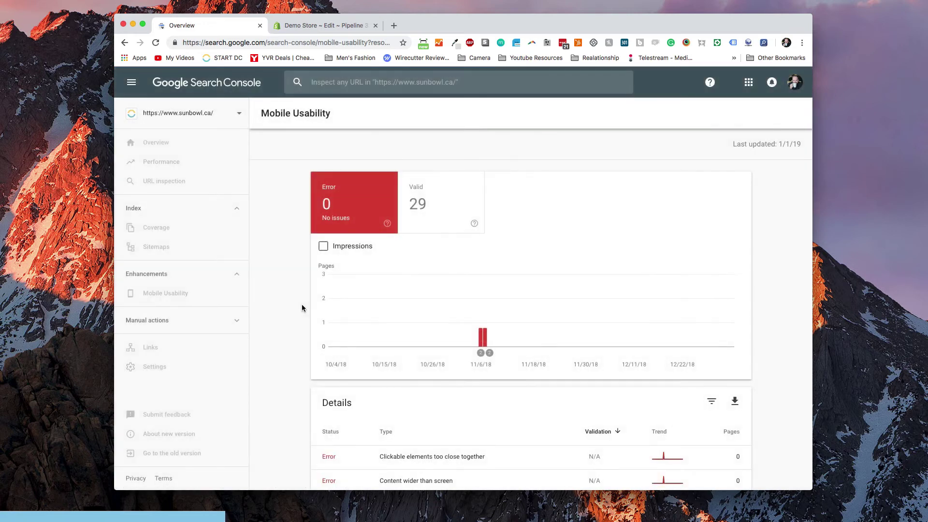
left_click(420, 227)
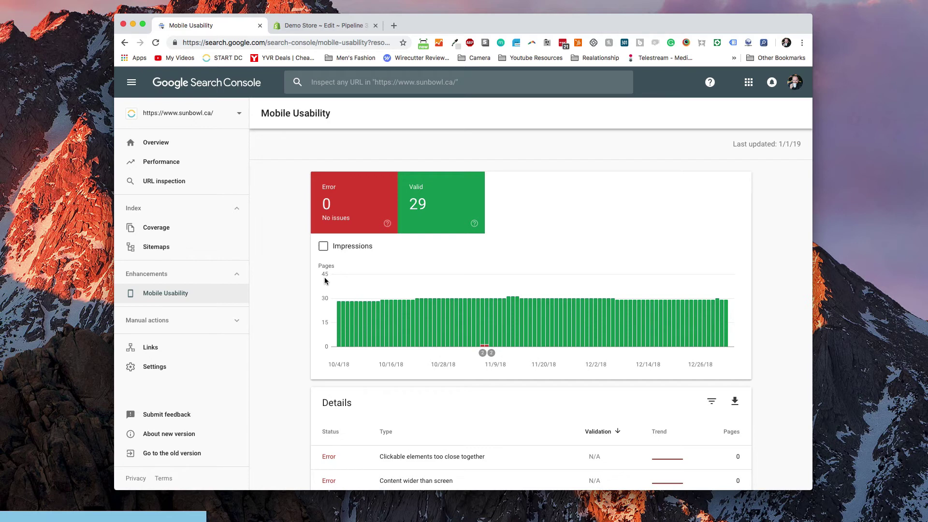
left_click(403, 215)
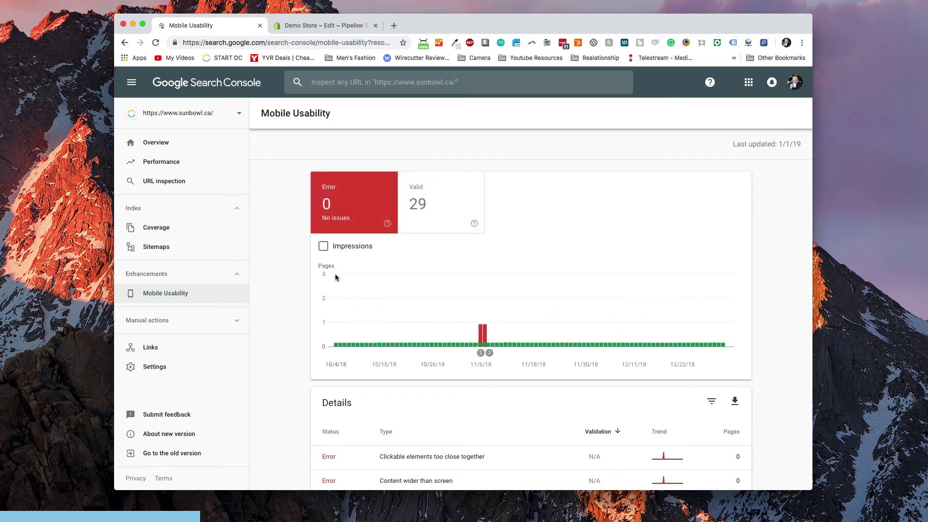
scroll(335, 277, "down", 3)
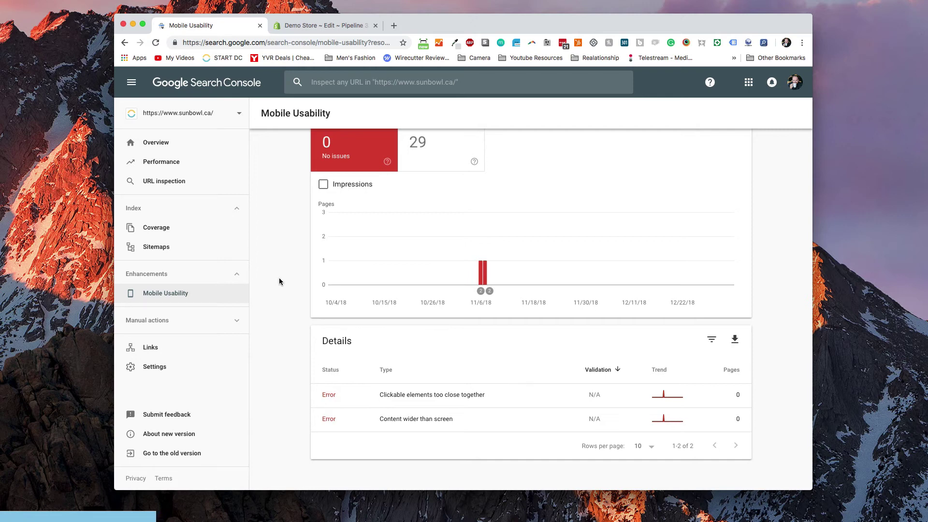
Chart only Coverage's Valid with warnings: 3 pages indexed, though blocked by robots.txt
left_click(177, 230)
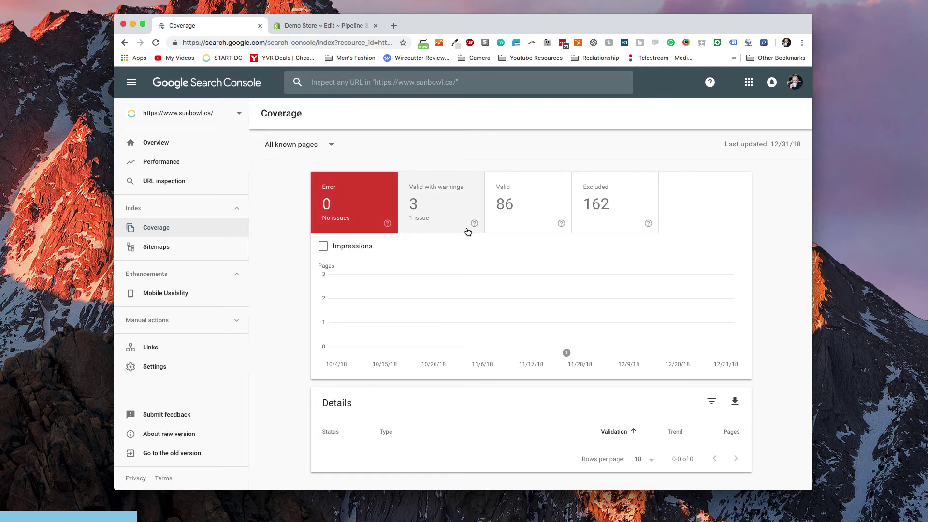
left_click(521, 216)
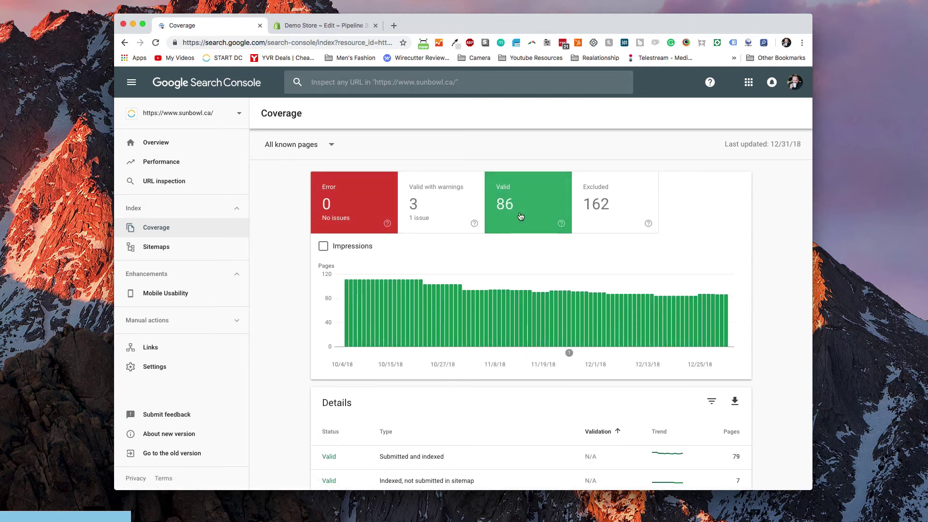
left_click(625, 211)
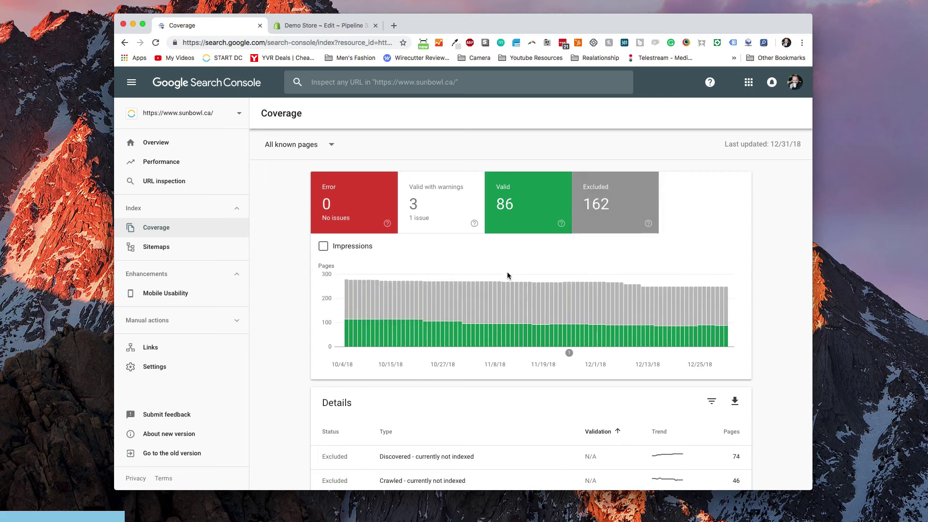
mouse_move(494, 300)
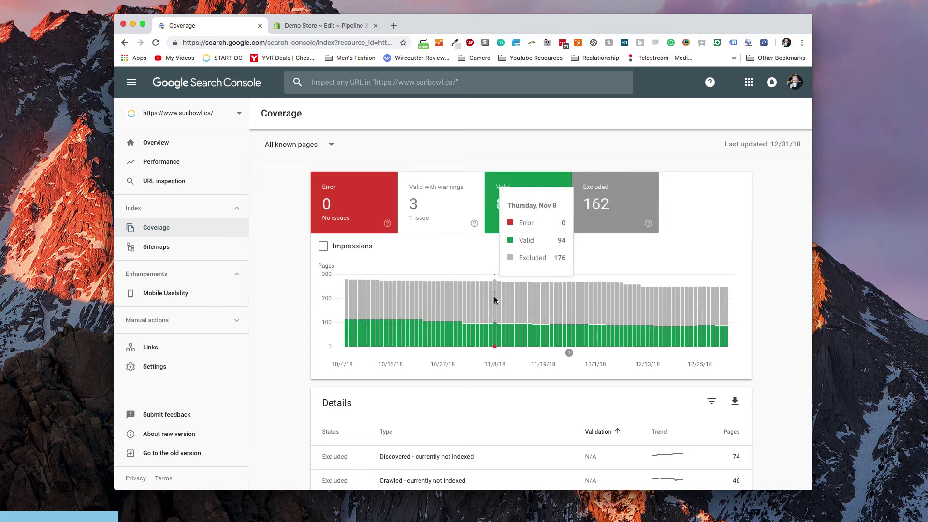
left_click(464, 224)
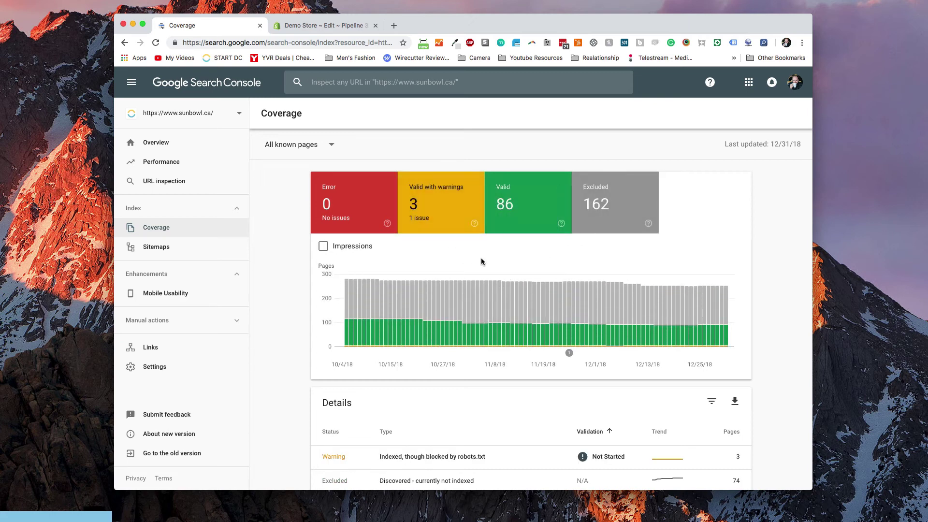
left_click(536, 222)
left_click(610, 216)
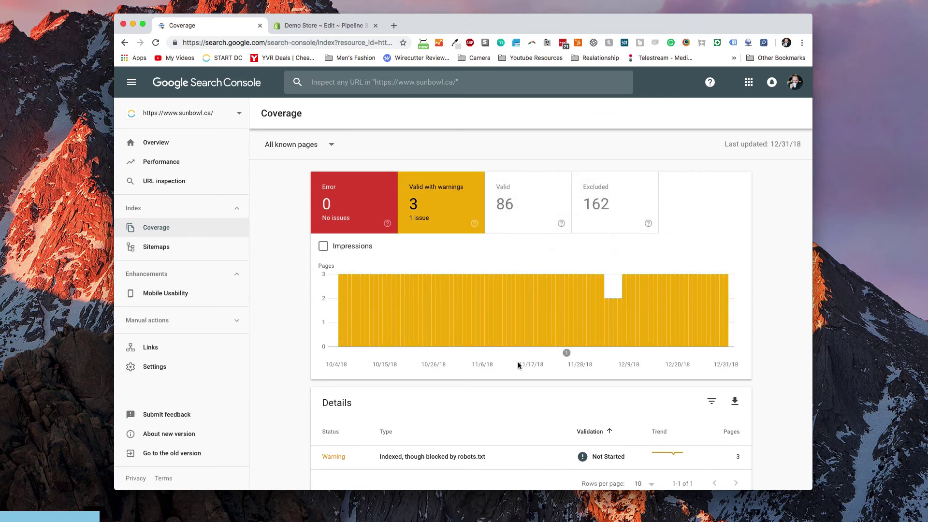
scroll(518, 362, "down", 2)
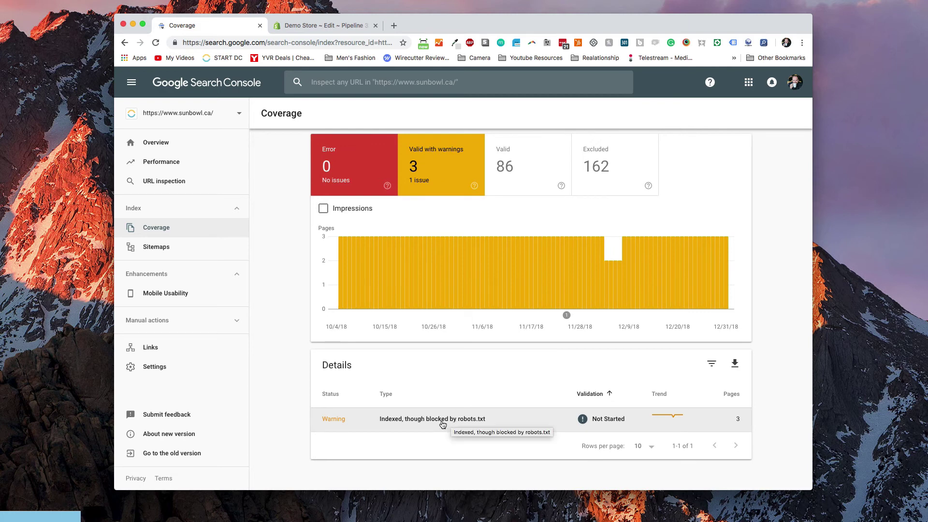
scroll(442, 424, "up", 2)
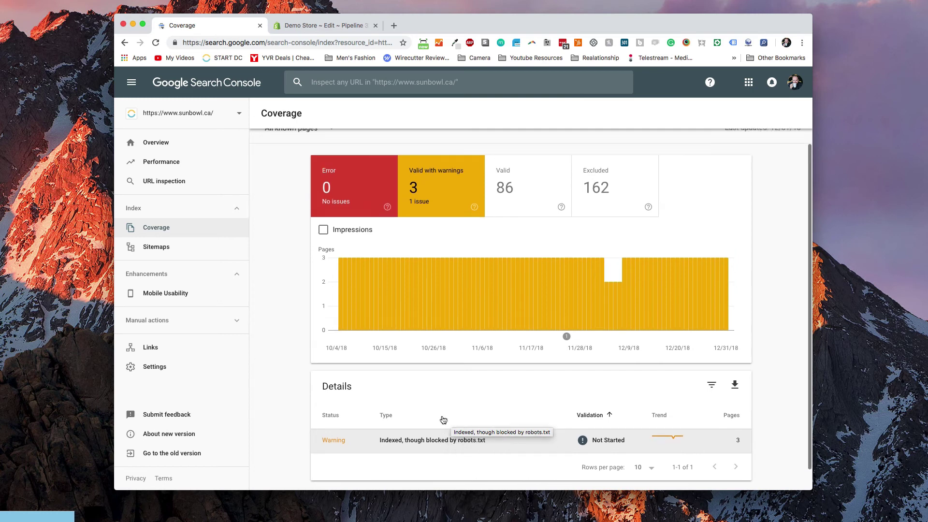